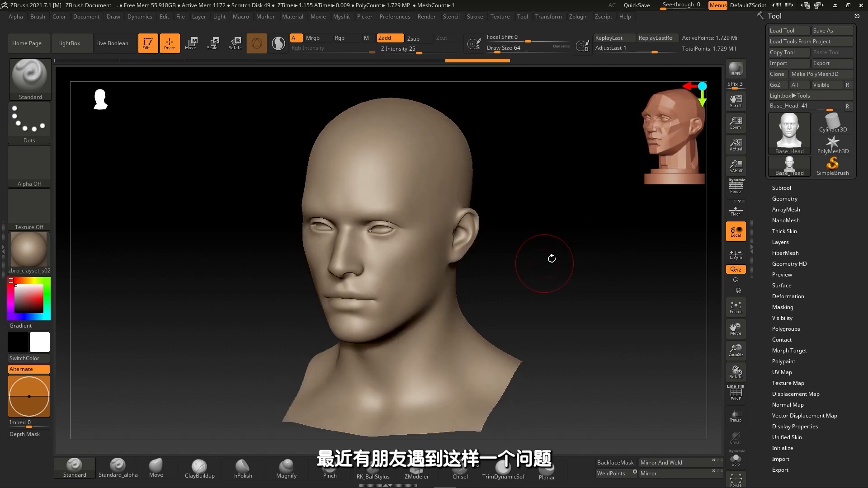
right_click_drag(564, 238, 562, 238, "ctrl")
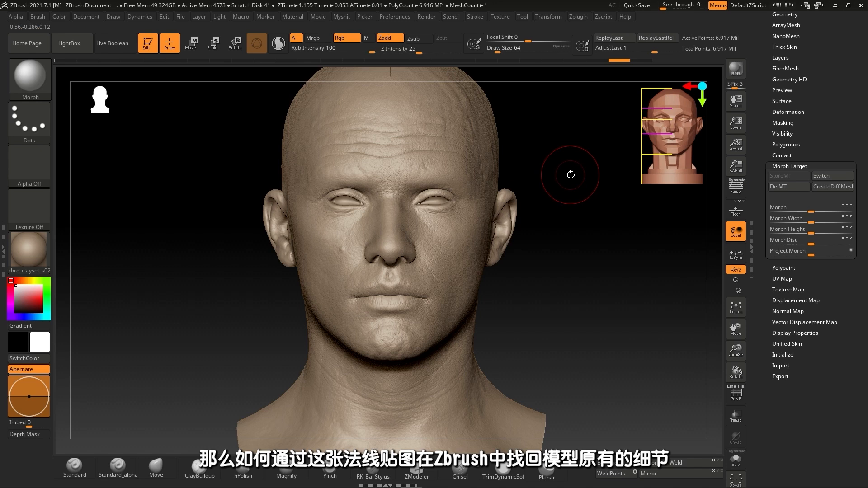
left_click_drag(566, 188, 498, 182, "alt")
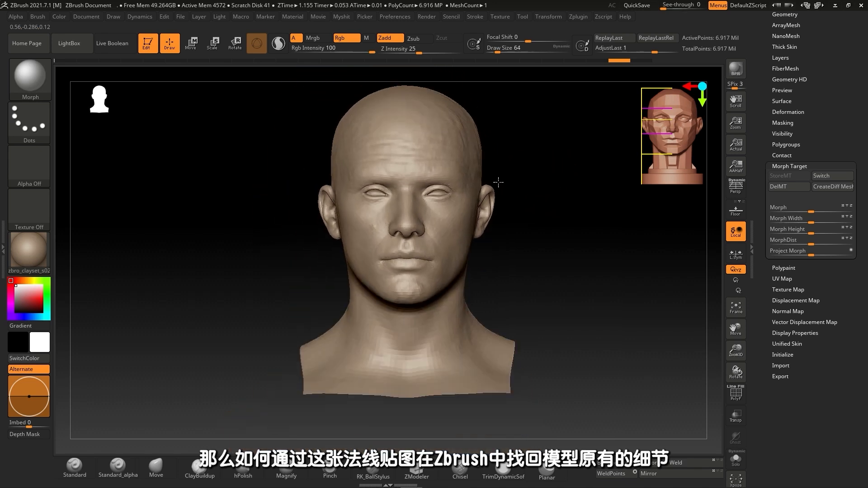
left_click_drag(550, 175, 531, 198, "alt")
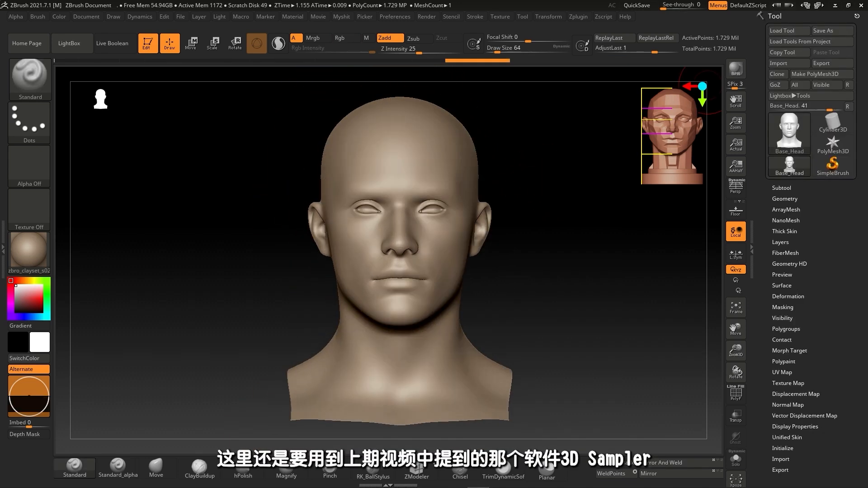
Switch to Adobe Substance 3D Sampler and create a new project.
left_click_drag(864, 69, 486, 88)
double_click(486, 88)
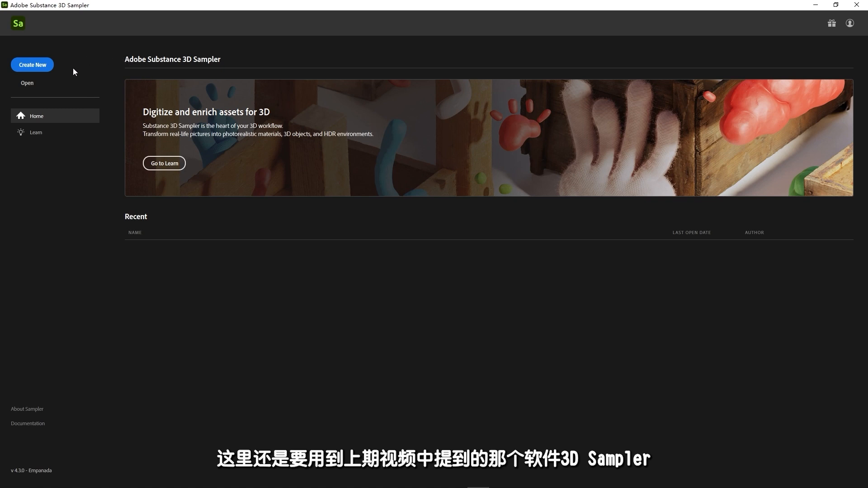
left_click(31, 65)
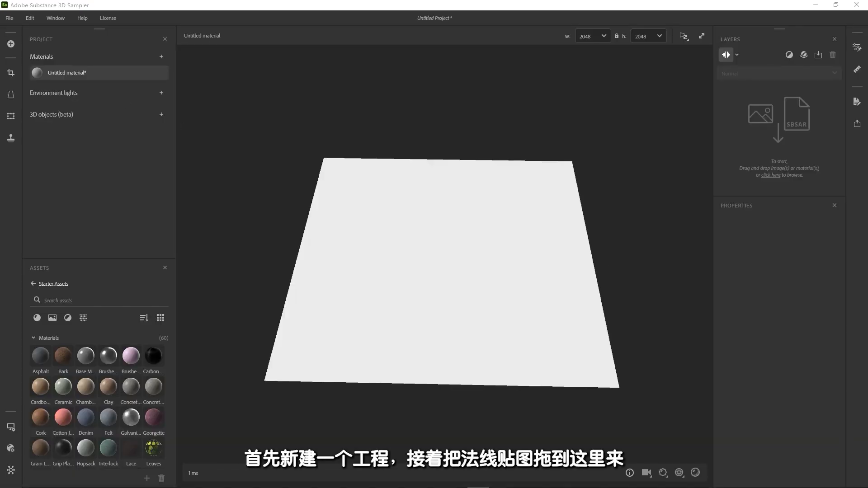
Bring Base_Head_Normal.png into the project and import it with the Textures import template.
left_click_drag(529, 104, 442, 219)
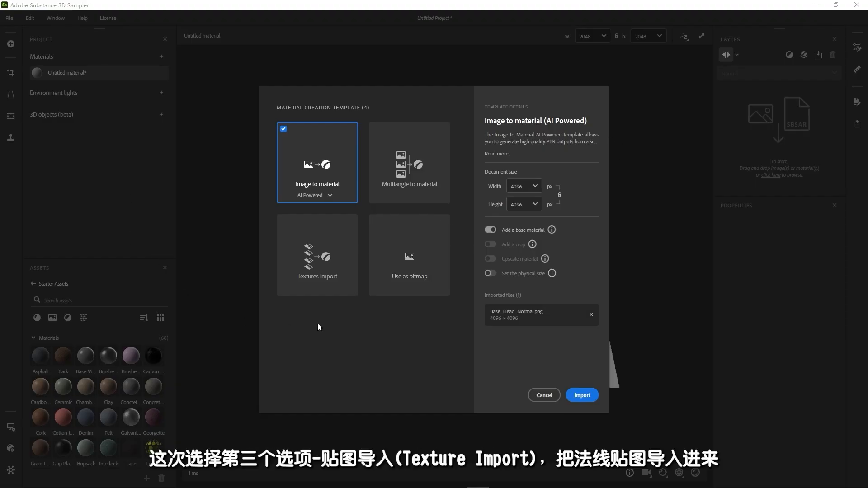
left_click(323, 275)
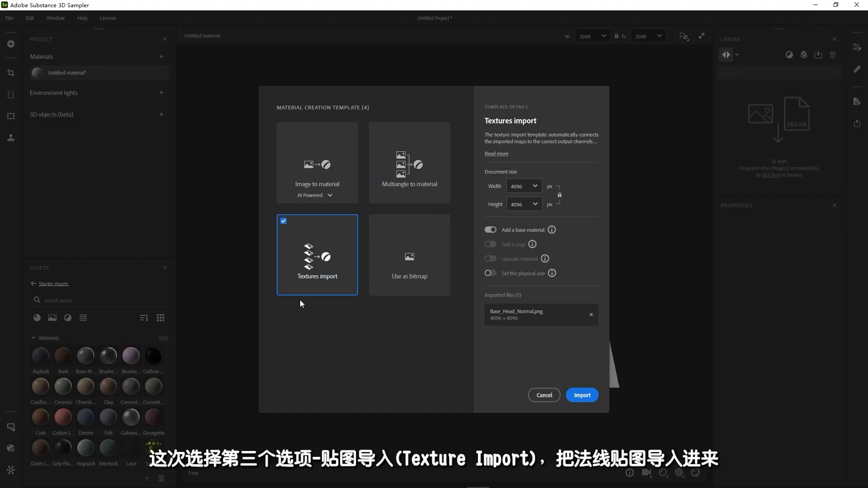
left_click(583, 397)
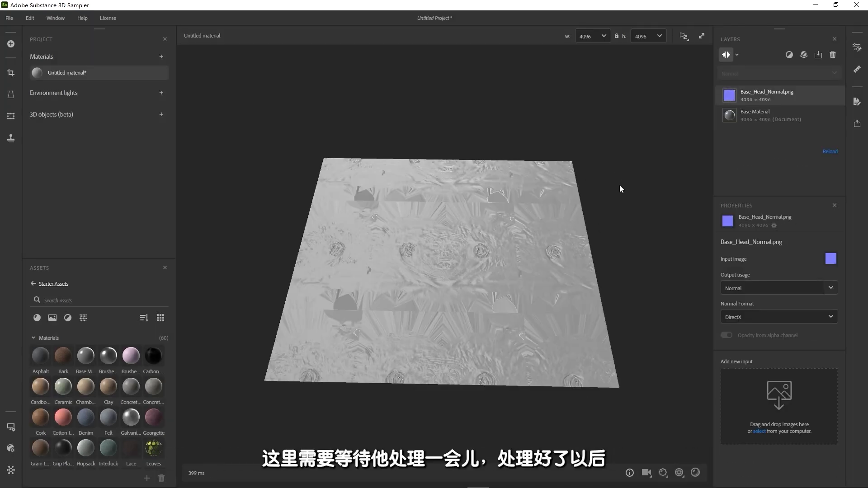
Set the viewer's texture tiling to 1 so the map is shown once on the plane.
left_click(10, 428)
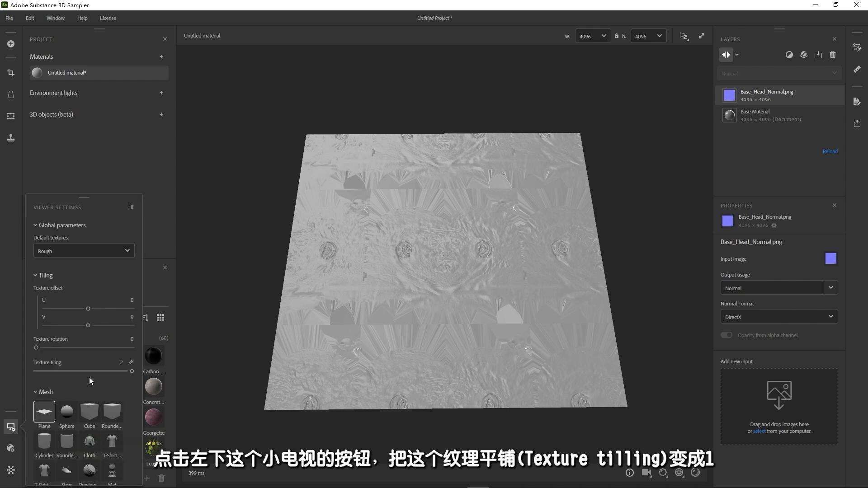
left_click(123, 363)
left_click(239, 332)
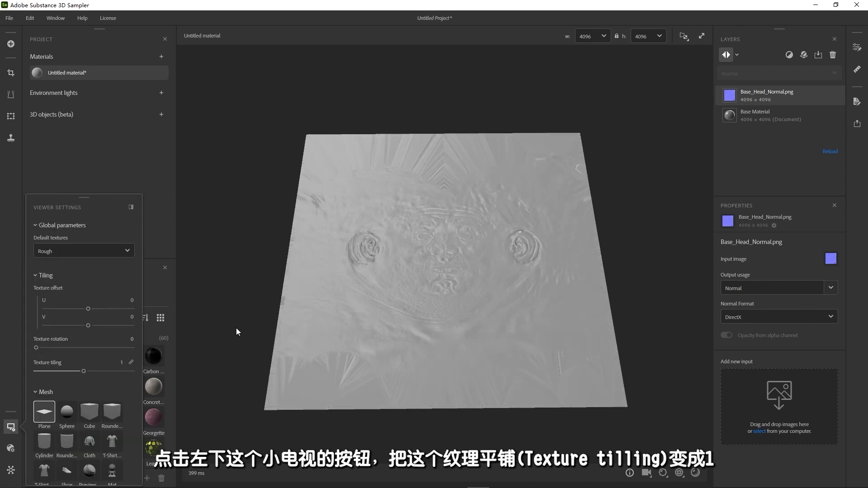
left_click(10, 429)
Change the normal format of the imported Base_Head_Normal.png layer to OpenGL.
scroll(539, 317, "up", 5)
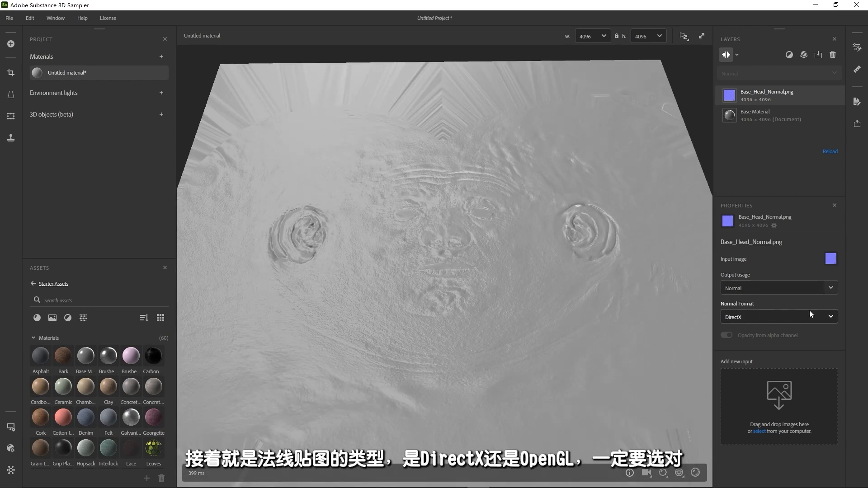
left_click(760, 318)
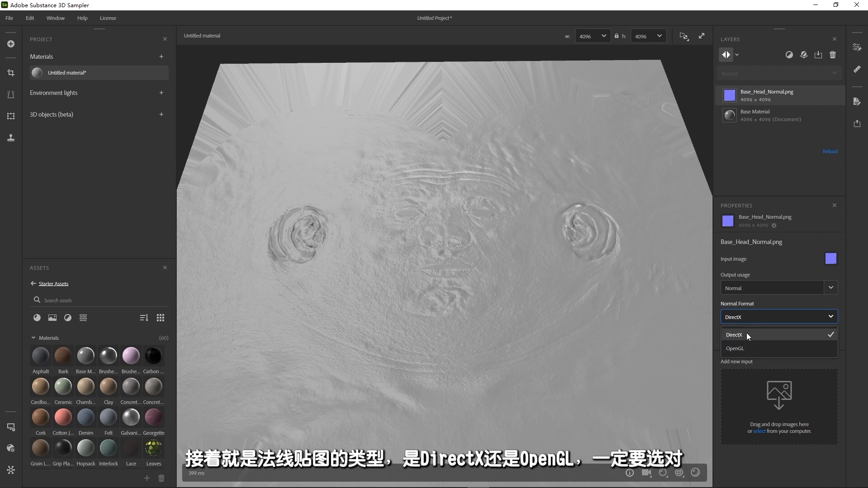
left_click(745, 349)
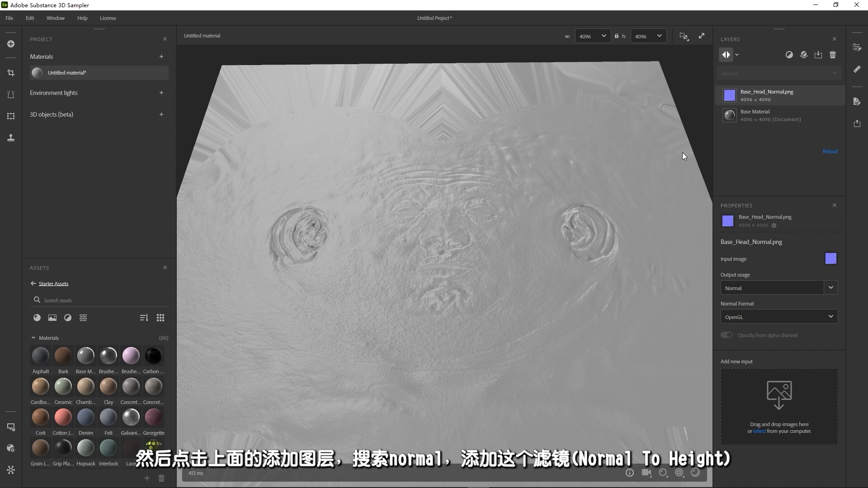
Search the filters for "norm" and add the Normal to Height filter above the normal map layer.
left_click(789, 55)
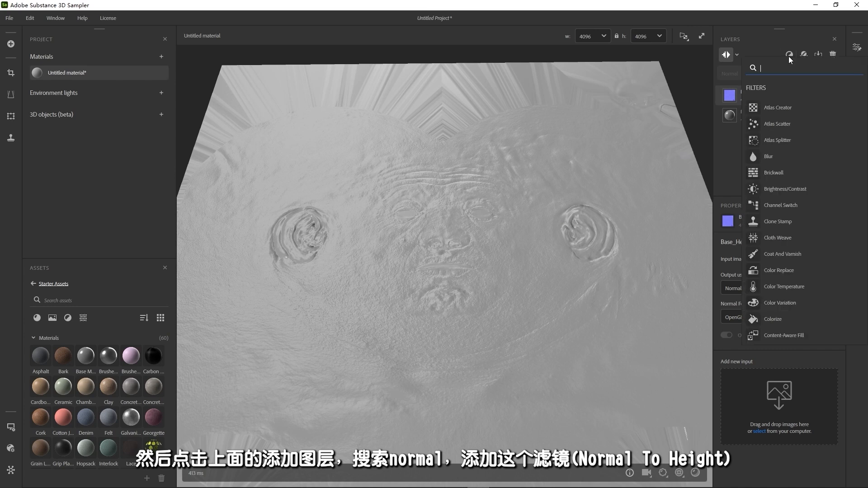
type("norm")
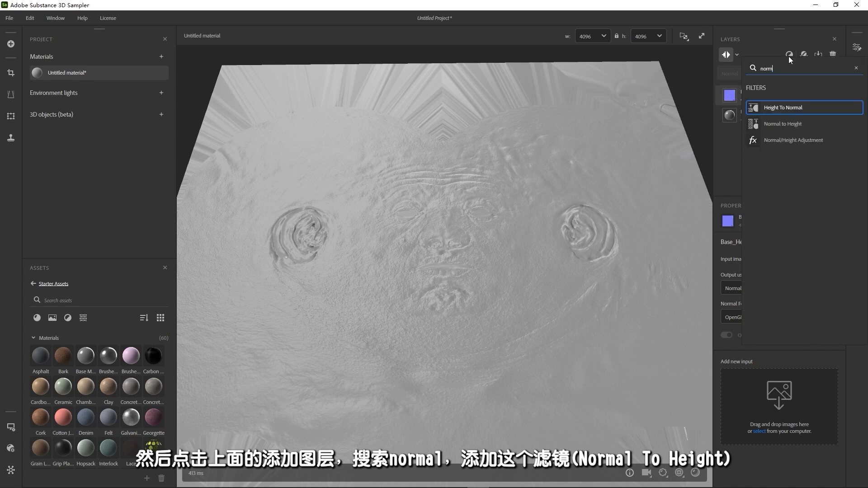
left_click(764, 127)
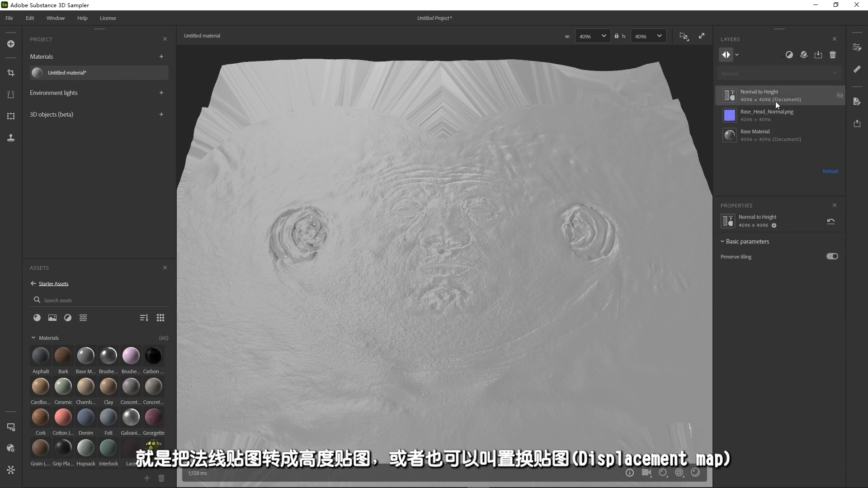
Open the material's export settings and set the file format to PNG.
mouse_move(506, 159)
left_mouse_down()
mouse_move(505, 149)
mouse_move(614, 224)
mouse_move(601, 245)
mouse_move(508, 190)
mouse_move(666, 248)
mouse_move(553, 194)
mouse_move(550, 226)
mouse_move(399, 174)
mouse_move(503, 167)
left_mouse_up()
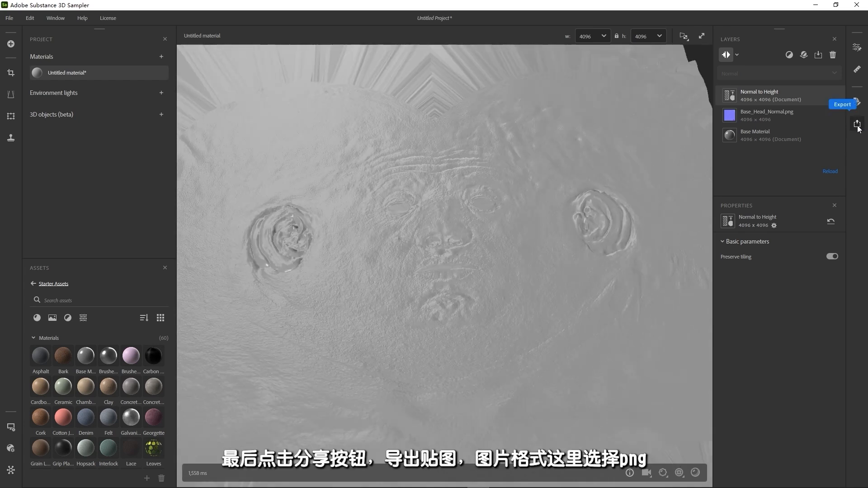
left_click(858, 126)
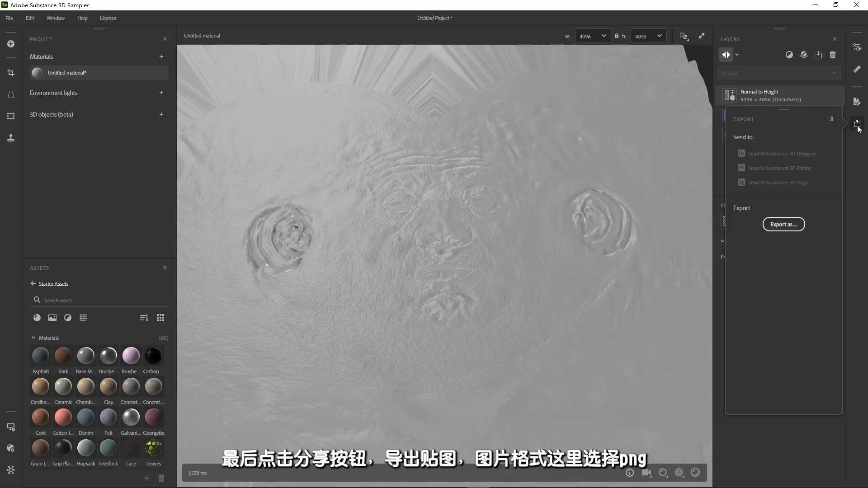
left_click(790, 225)
left_click(271, 93)
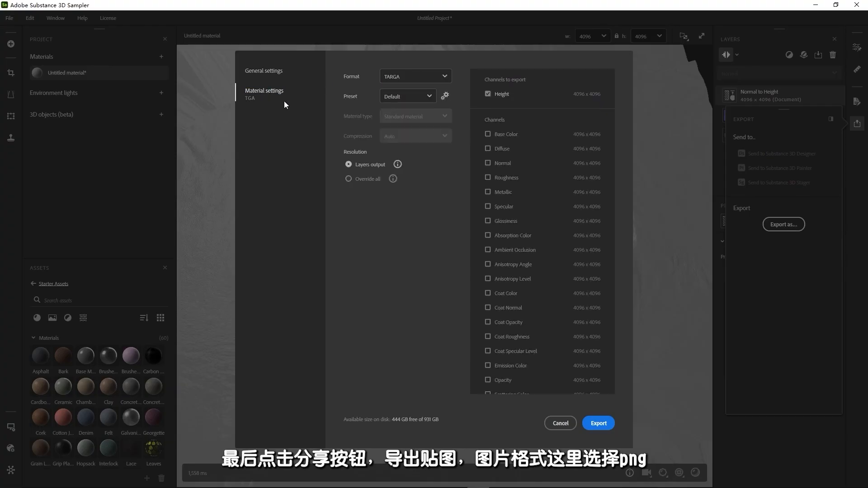
left_click(413, 76)
left_click(403, 129)
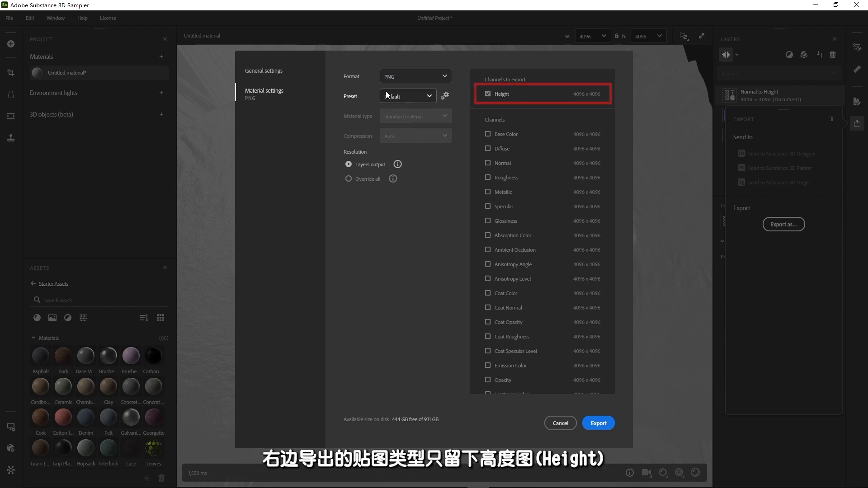
Name the export HeadDisp and export the height map.
left_click(267, 70)
left_click(508, 75)
type("HeadDisp")
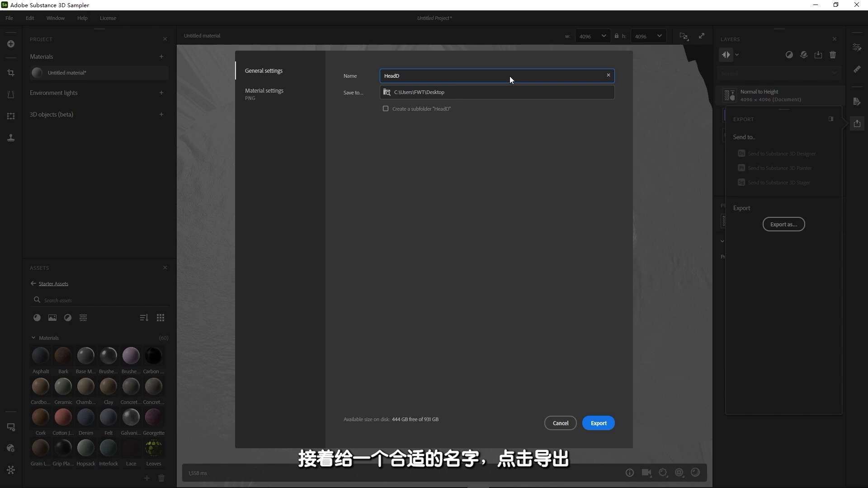
left_click(598, 423)
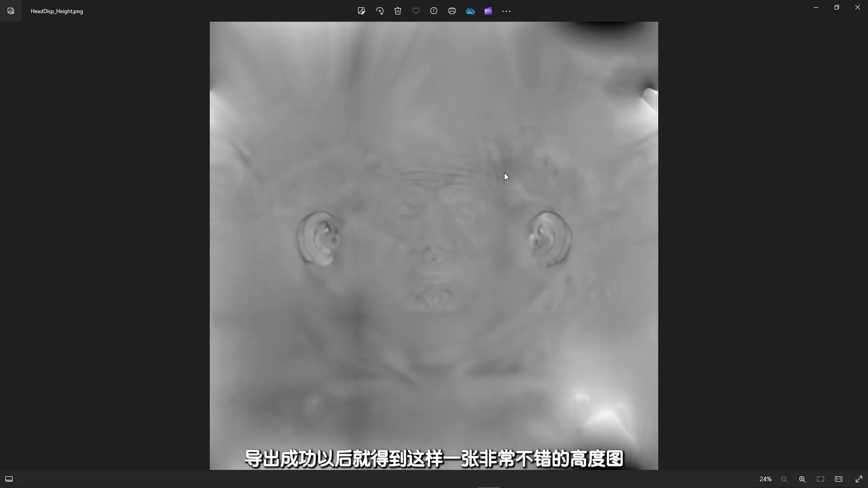
Compare HeadDisp_Height.png with Untitled material_Height.png up close, and switch the normal map layer's format from DirectX to OpenGL.
scroll(504, 190, "up", 5)
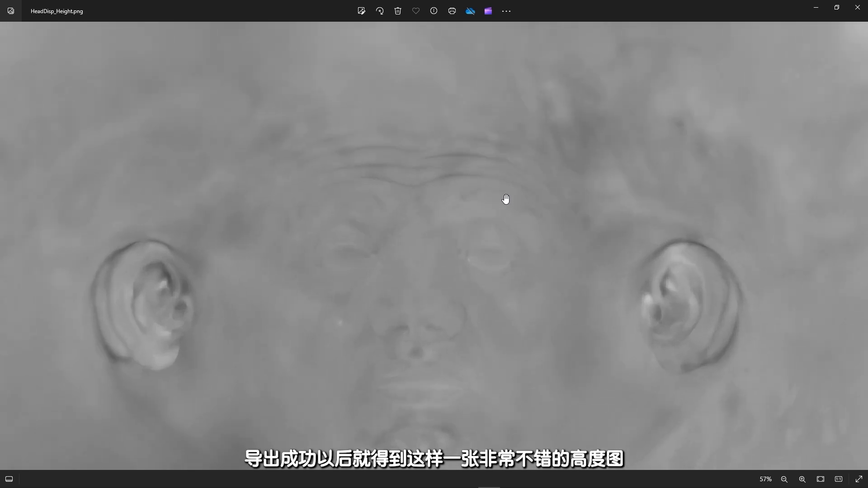
scroll(505, 200, "down", 5)
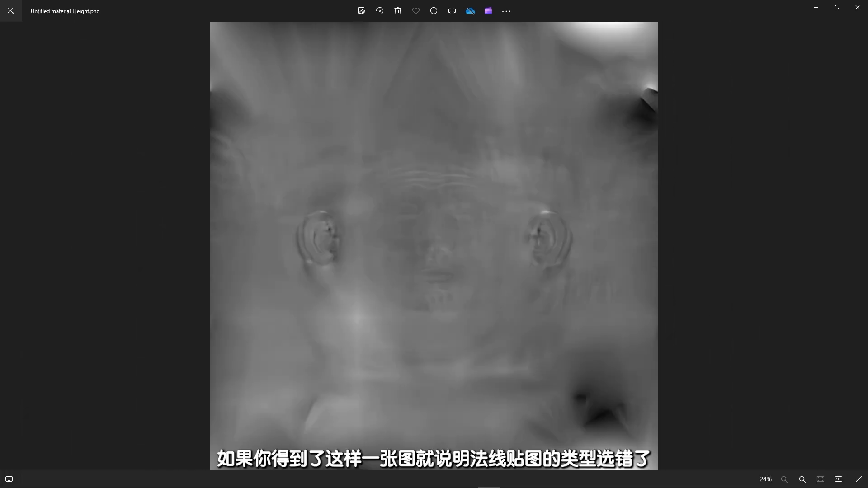
scroll(530, 194, "up", 5)
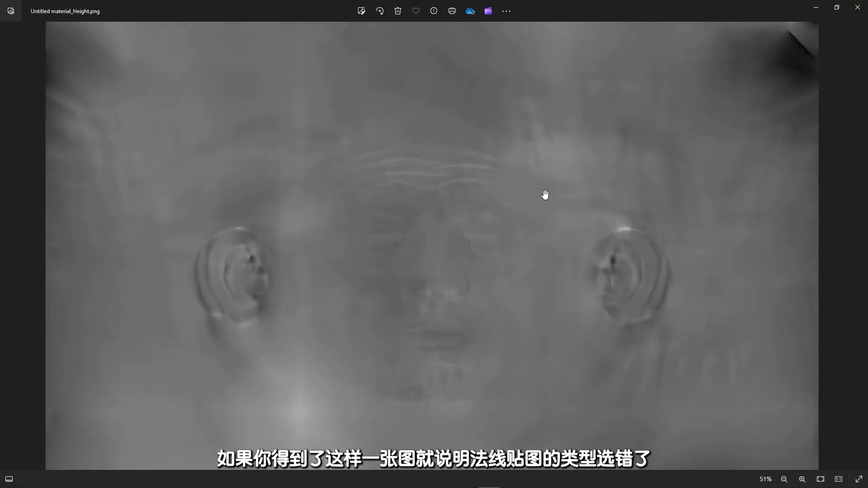
scroll(594, 192, "down", 5)
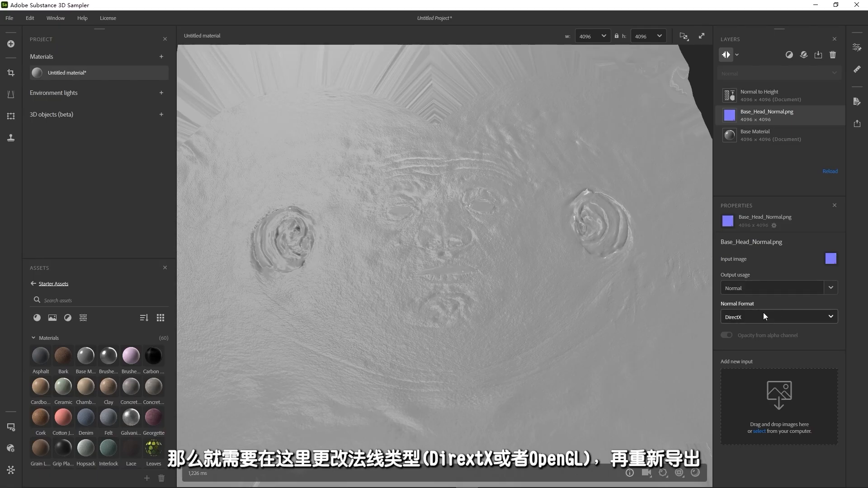
left_click(775, 315)
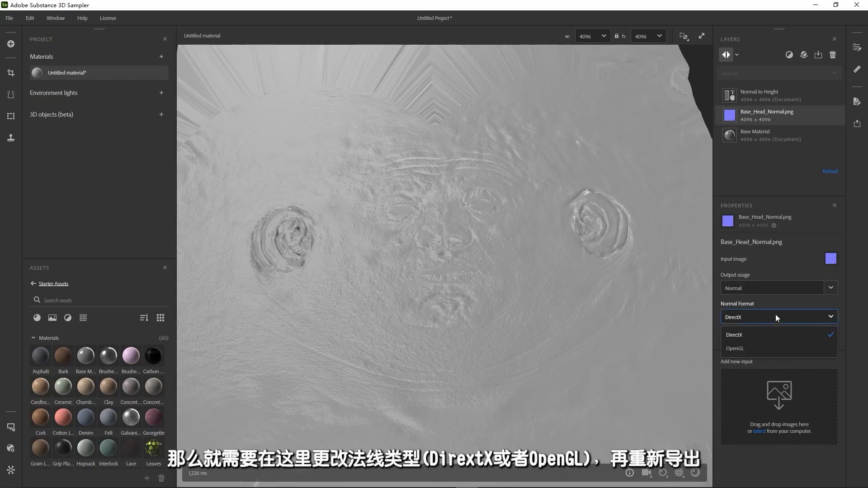
left_click(785, 347)
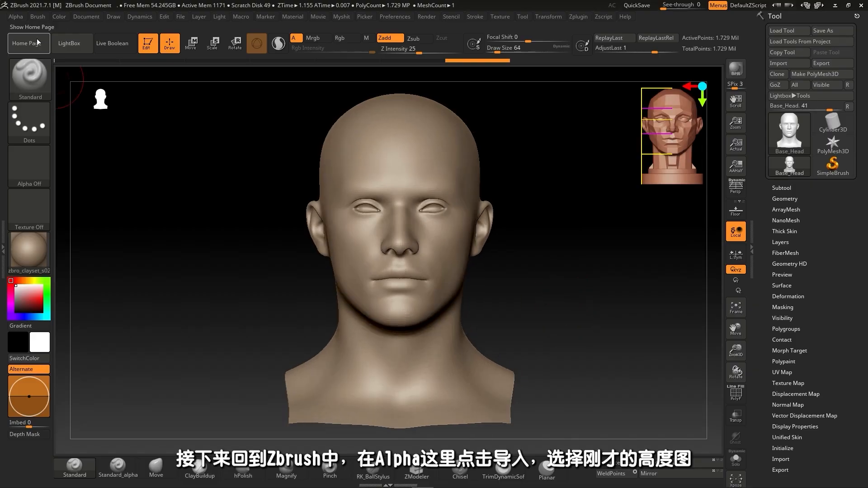
Switch to ZBrush and import HeadDisp_Height.png as an alpha.
left_click(15, 17)
left_click(44, 35)
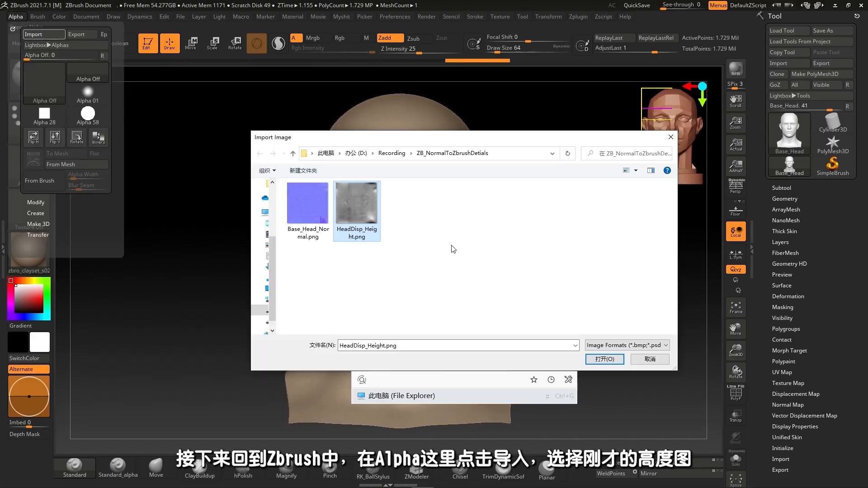
left_click(387, 281)
left_click(604, 359)
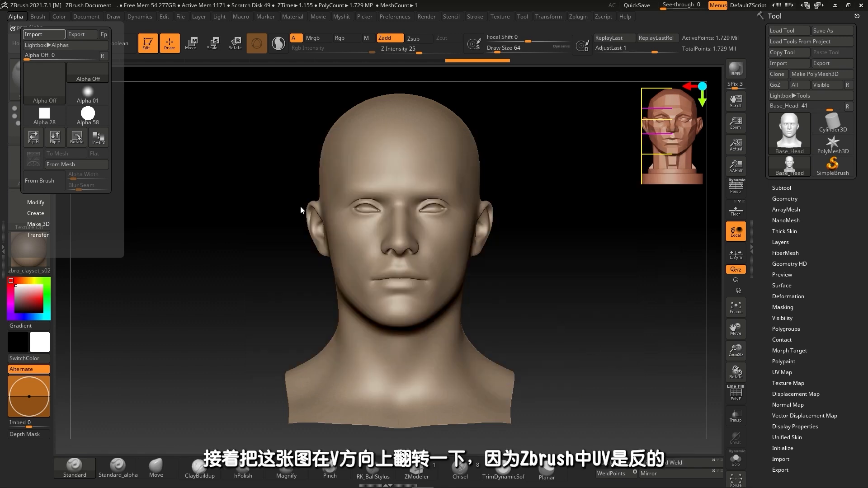
Flip the imported HeadDisp_Height alpha vertically.
left_click(15, 16)
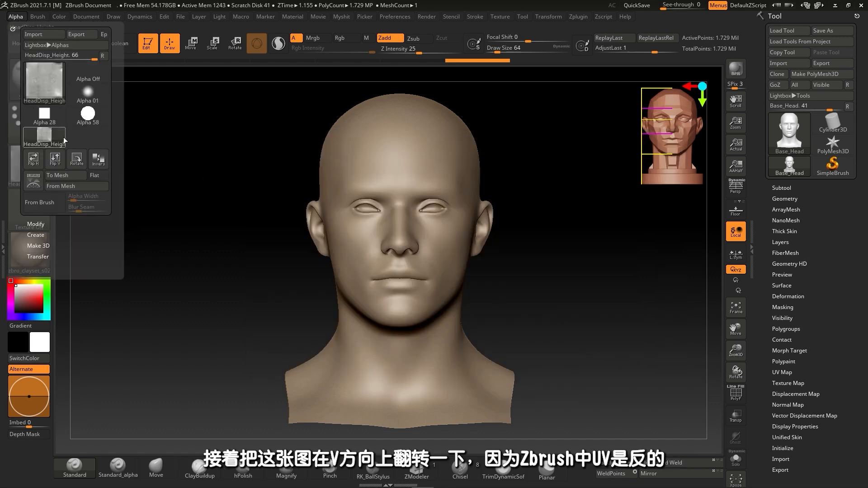
left_click(56, 159)
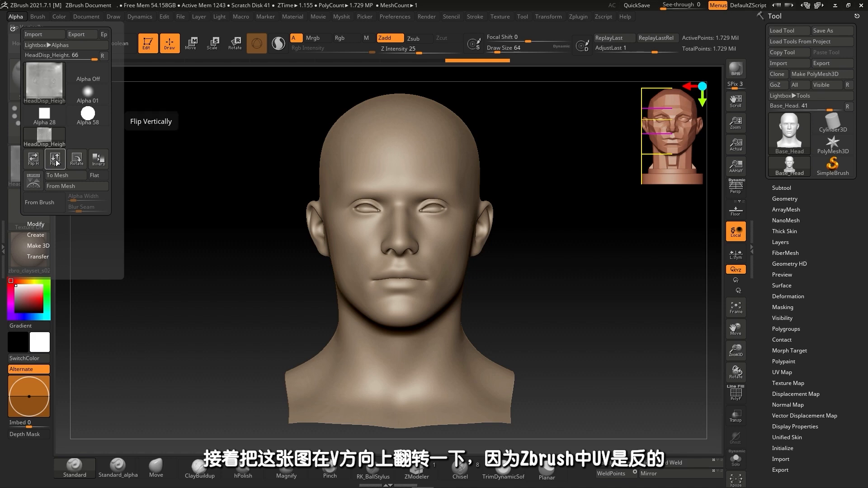
mouse_move(48, 143)
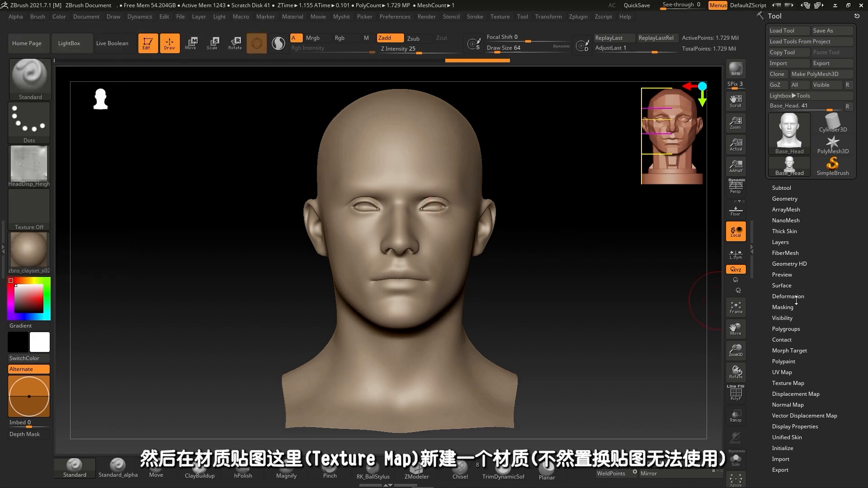
Create a new texture in the head model's Texture Map settings.
scroll(832, 345, "down", 3)
left_click(789, 351)
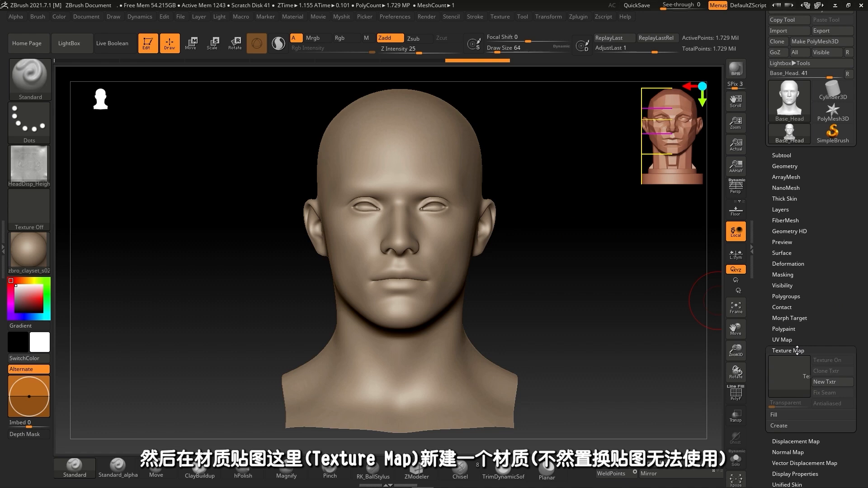
left_click(836, 383)
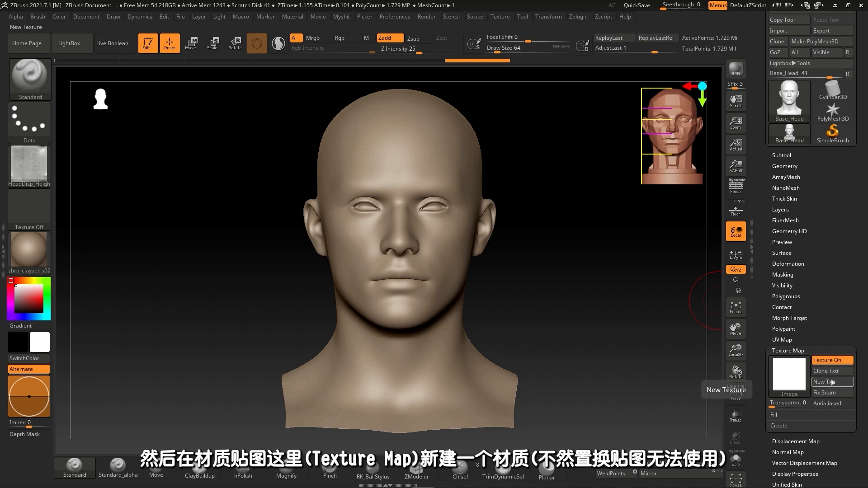
Load the flipped HeadDisp_Height alpha as the head's displacement map.
left_click(795, 352)
left_click(796, 362)
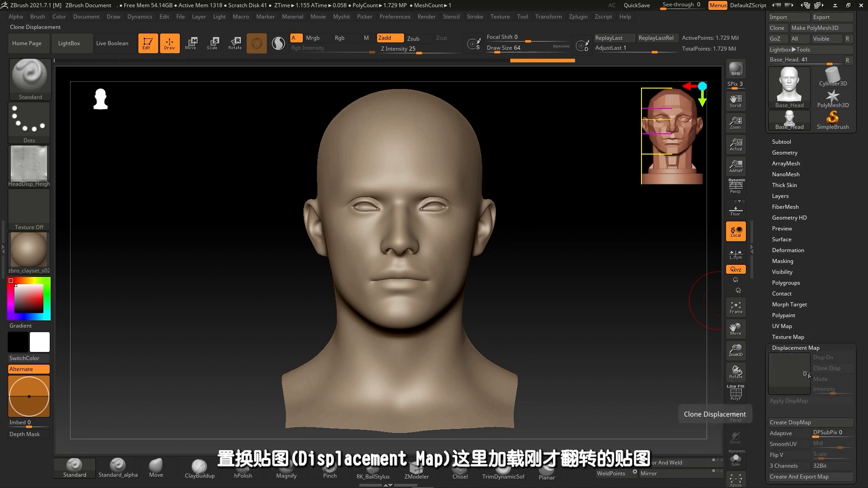
left_click(792, 374)
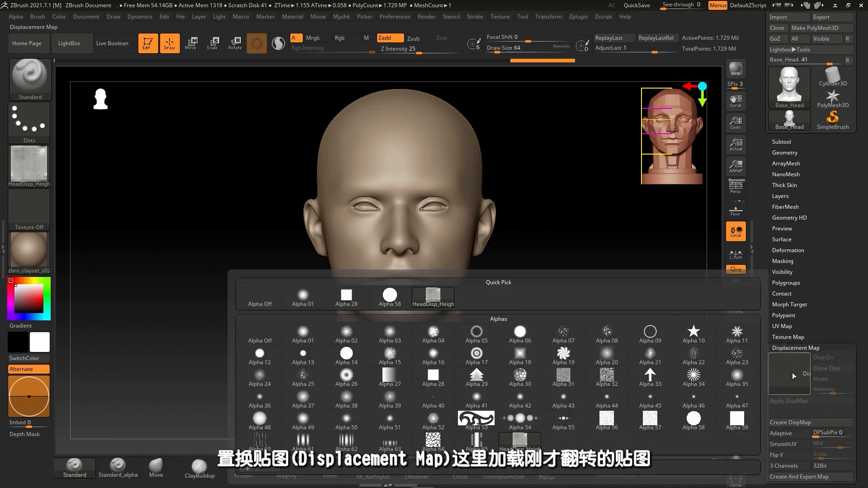
left_click(436, 302)
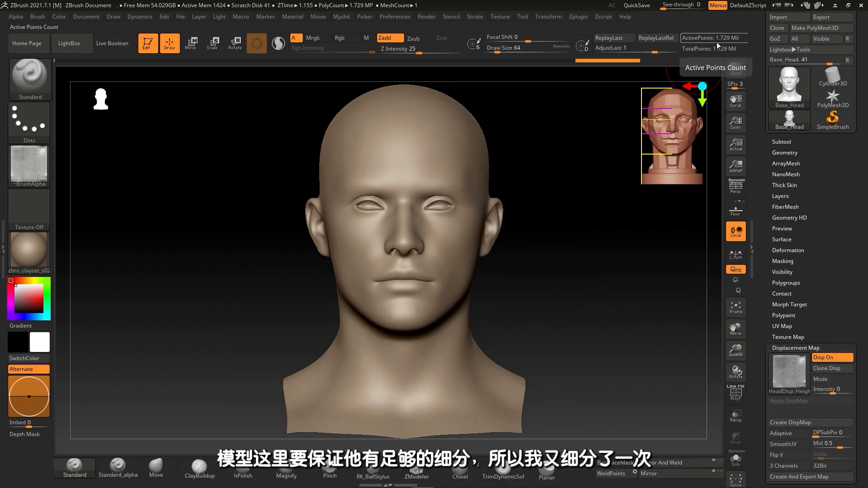
Subdivide the head once more, set the displacement intensity to 0.1, and check the detail up close on the face and forehead.
key("ctrl+d")
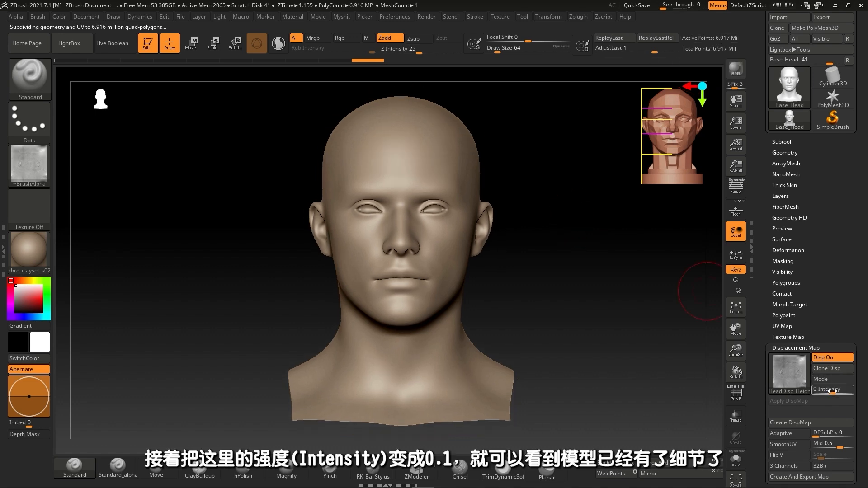
left_click(832, 392)
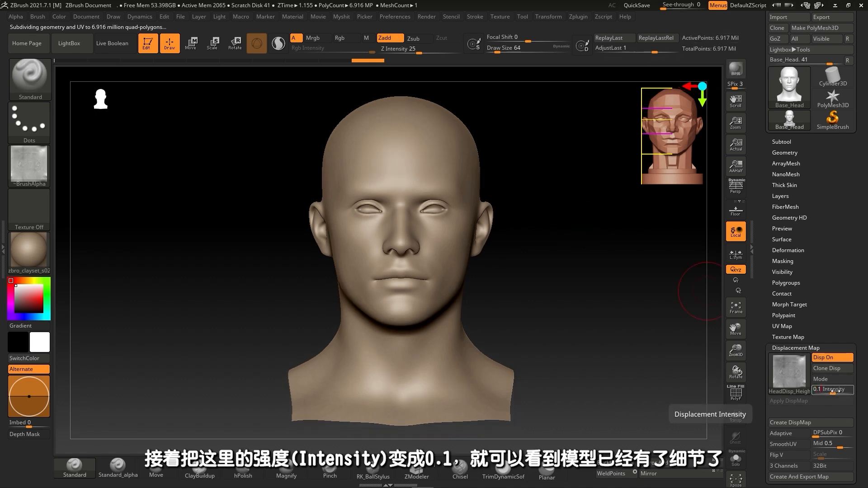
key("Return")
left_click_drag(505, 267, 473, 283, "alt")
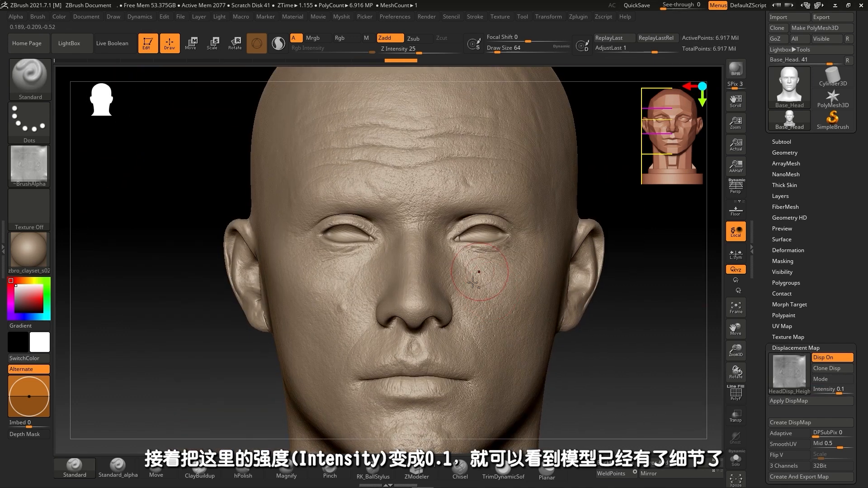
mouse_move(473, 282)
right_mouse_down()
mouse_move(403, 266)
mouse_move(407, 291)
mouse_move(436, 287)
mouse_move(428, 257)
mouse_move(430, 289)
mouse_move(402, 310)
mouse_move(456, 290)
mouse_move(402, 280)
right_mouse_up()
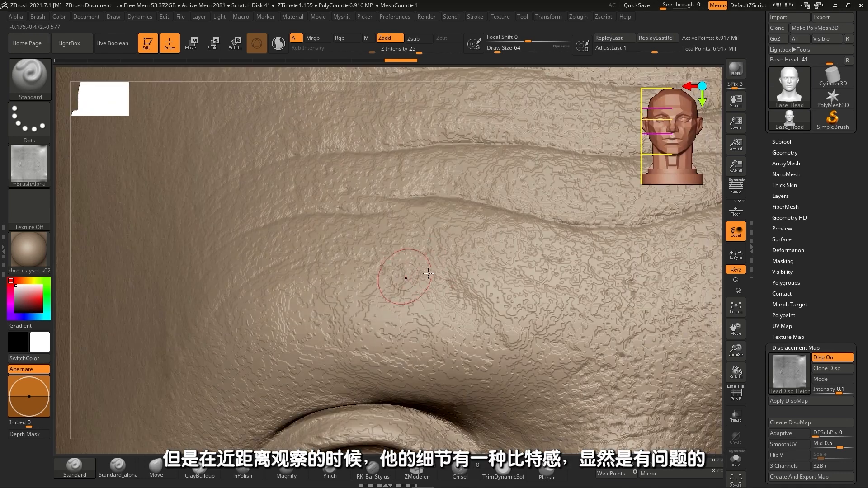
mouse_move(513, 290)
right_mouse_down("alt")
mouse_move(465, 267)
mouse_move(430, 232)
mouse_move(411, 294)
mouse_move(401, 225)
mouse_move(434, 292)
mouse_move(458, 266)
mouse_move(475, 268)
mouse_move(444, 259)
mouse_move(425, 289)
right_mouse_up("alt")
right_click_drag(425, 289, 470, 279)
right_click_drag(471, 280, 425, 273, "alt")
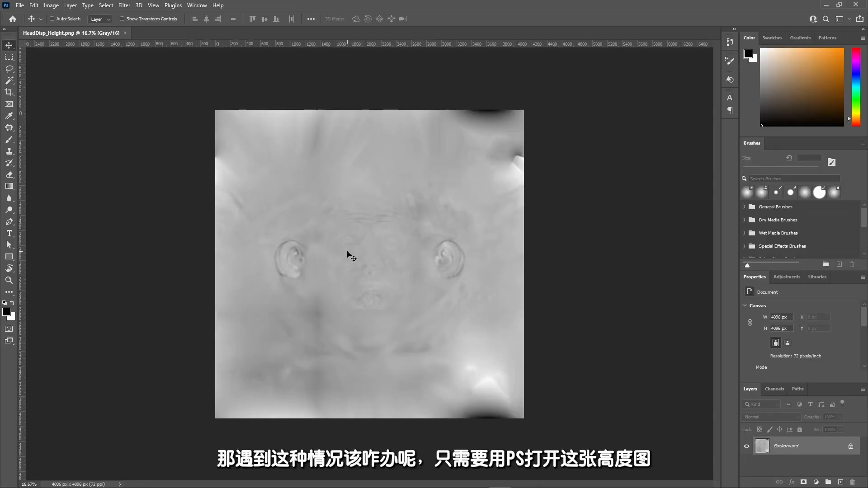
Switch to Photoshop and save a copy of HeadDisp_Height.png in Photoshop format as HeadDisp_Height_PSD.psd.
scroll(348, 256, "up", 5, "alt")
scroll(366, 255, "down", 2, "alt")
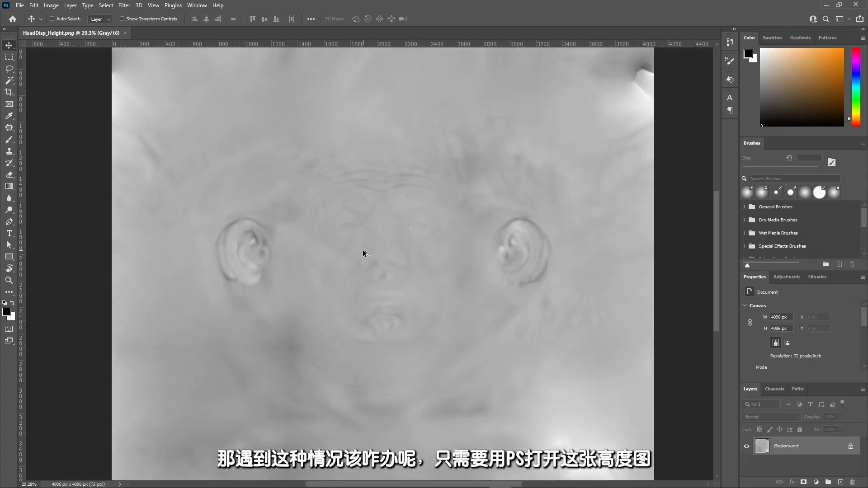
scroll(365, 254, "down", 2, "alt")
left_click(20, 5)
left_click(87, 135)
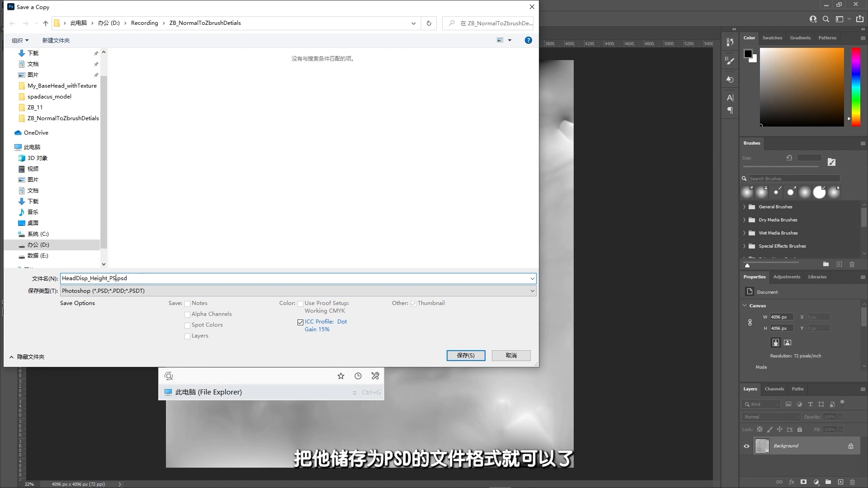
key("Return")
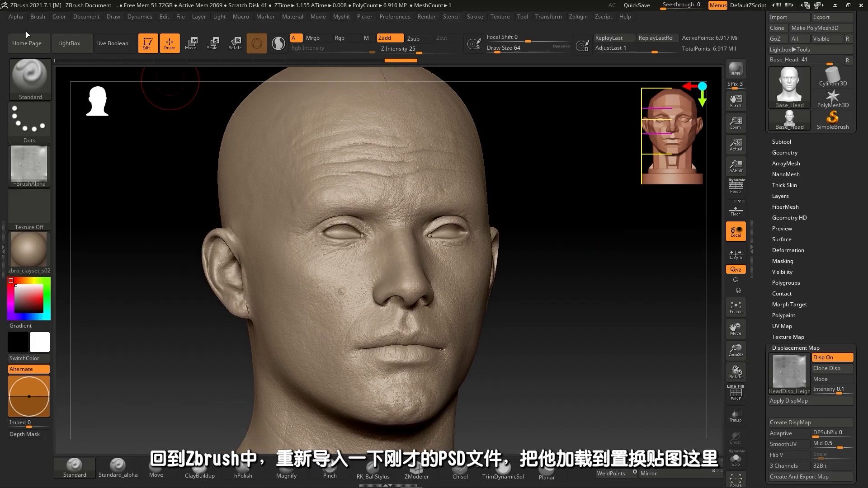
Switch to ZBrush, import HeadDisp_Height_PSD.psd as an alpha, and flip it vertically.
left_click(16, 17)
left_click(44, 33)
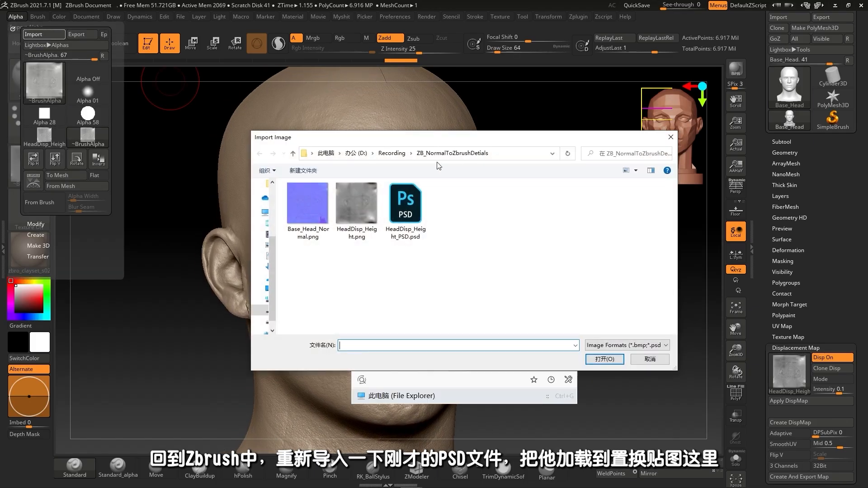
left_click(605, 359)
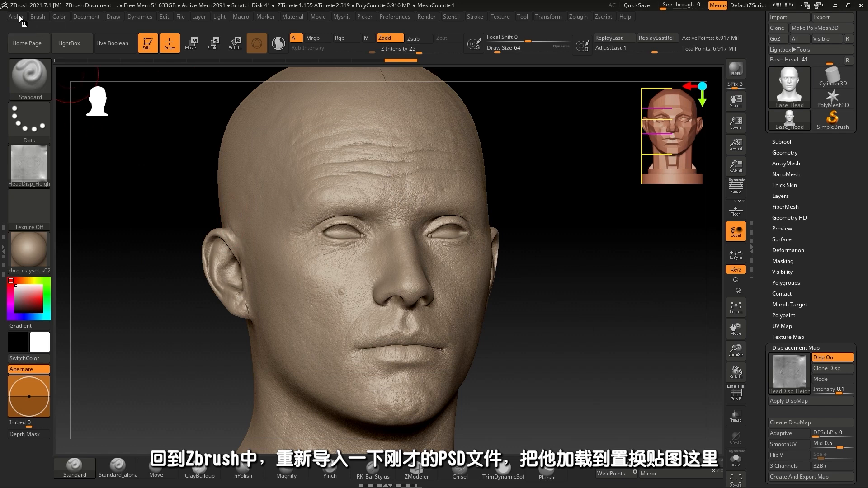
left_click(20, 18)
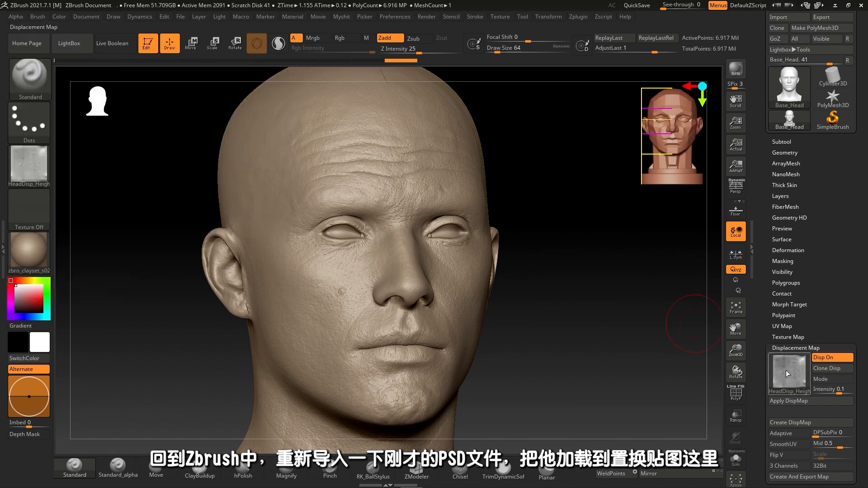
Load the imported PSD alpha as the head's displacement map and examine the skin detail on the cheek and forehead.
left_click(788, 374)
left_click(590, 297)
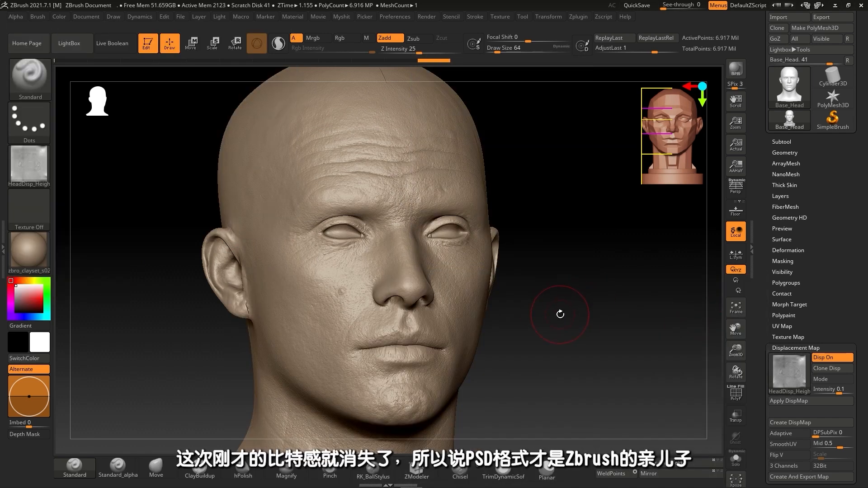
left_click_drag(573, 311, 517, 320)
right_click_drag(451, 292, 453, 336, "ctrl")
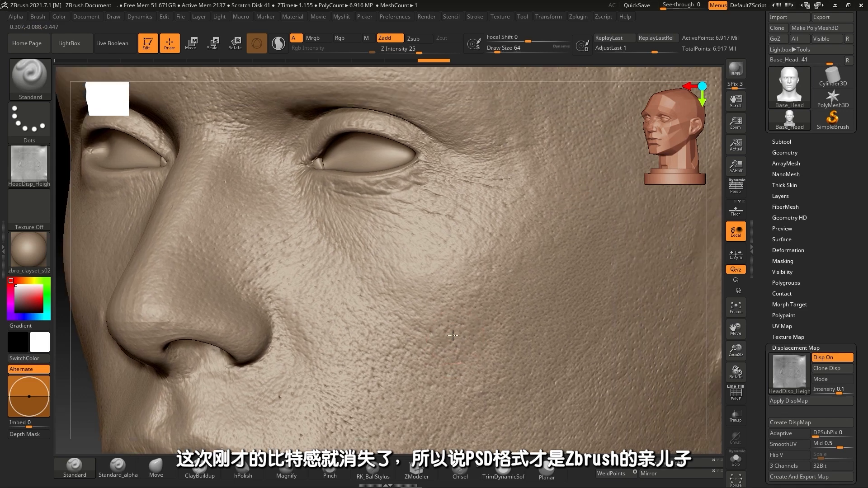
right_click_drag(533, 325, 454, 330, "ctrl")
right_click_drag(450, 188, 493, 197, "ctrl")
right_click_drag(493, 197, 534, 226, "alt")
right_click_drag(331, 272, 524, 259, "alt")
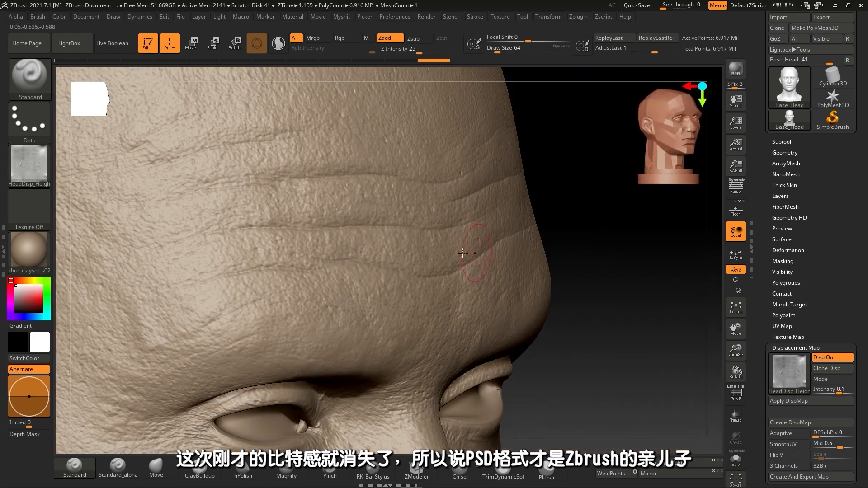
right_click_drag(463, 254, 480, 223)
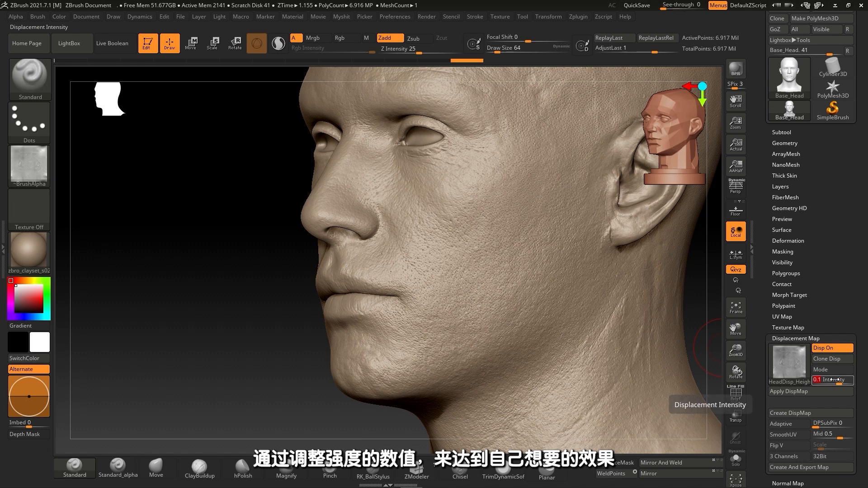
Set the displacement map's intensity to 0.075.
left_click(838, 380)
type("0.075")
key("Return")
right_click_drag(403, 218, 461, 272, "ctrl")
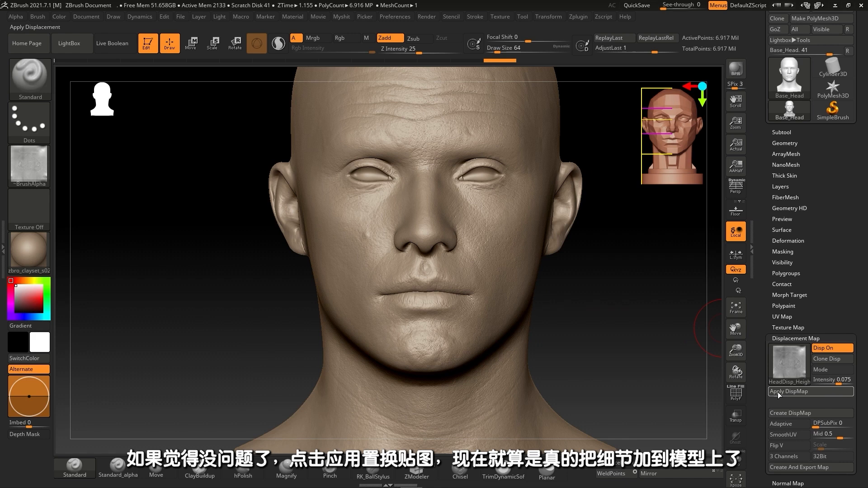
Apply the displacement map to the head, inspect the face, and undo the application.
left_click(798, 392)
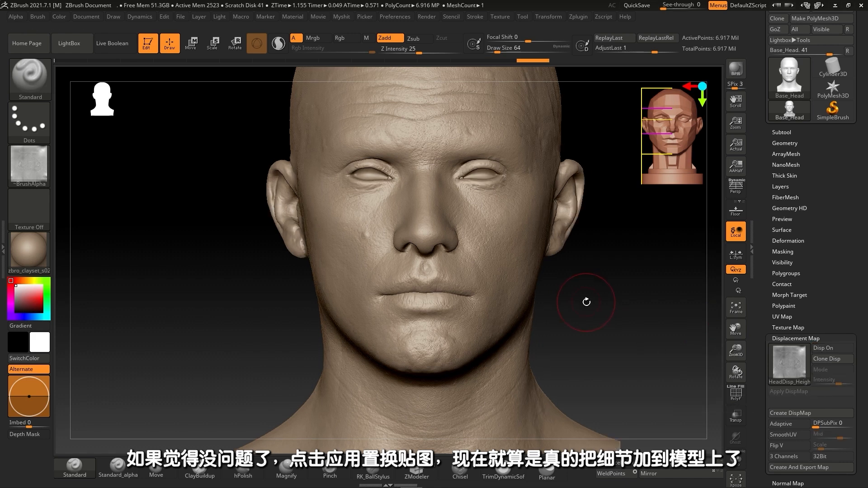
left_click_drag(577, 315, 516, 295, "alt")
right_click_drag(516, 295, 498, 291, "ctrl")
right_click_drag(539, 269, 518, 249, "ctrl")
key("ctrl+z")
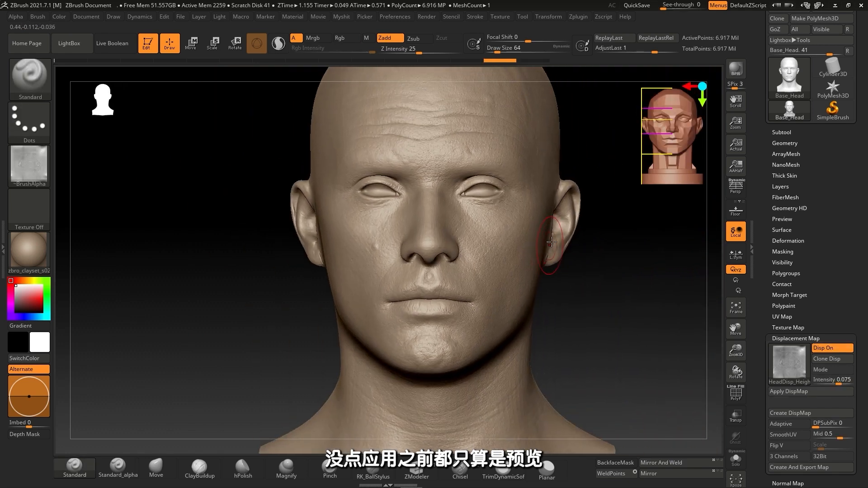
Create a new sculpting layer on the head and store a morph target.
left_click(781, 186)
left_click(779, 310)
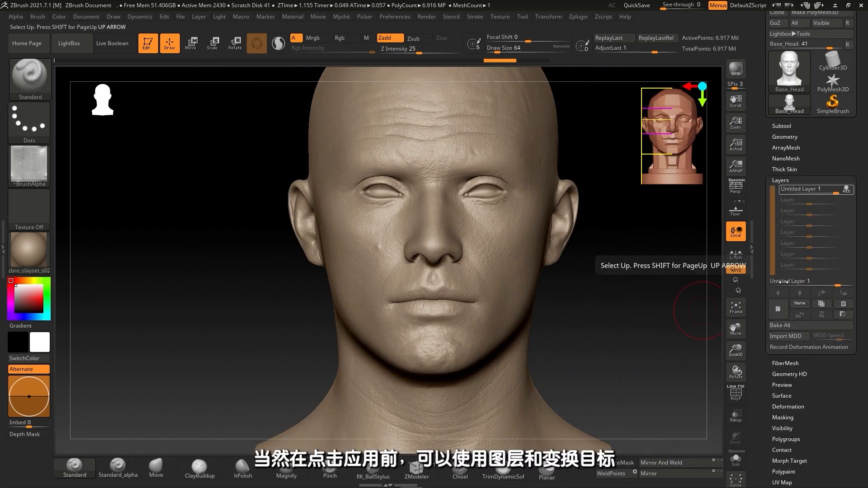
left_click(789, 461)
left_click(789, 223)
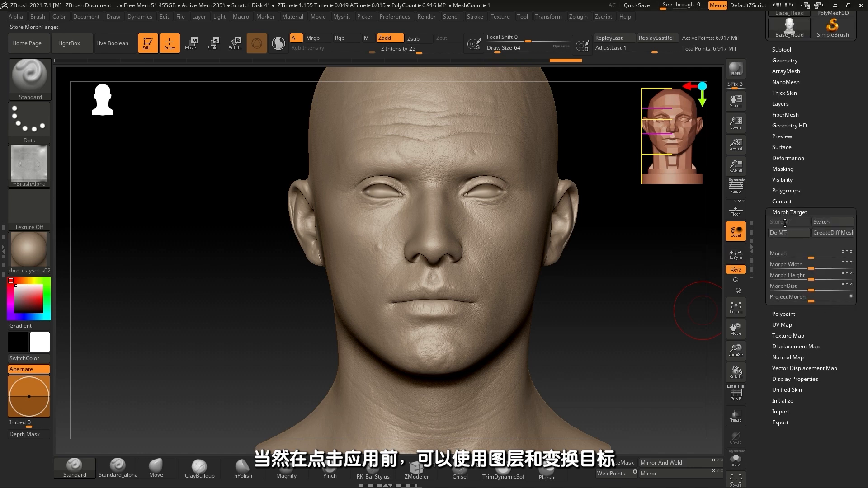
Apply the displacement map to the head and set the new layer's intensity to 0.5.
left_click(796, 346)
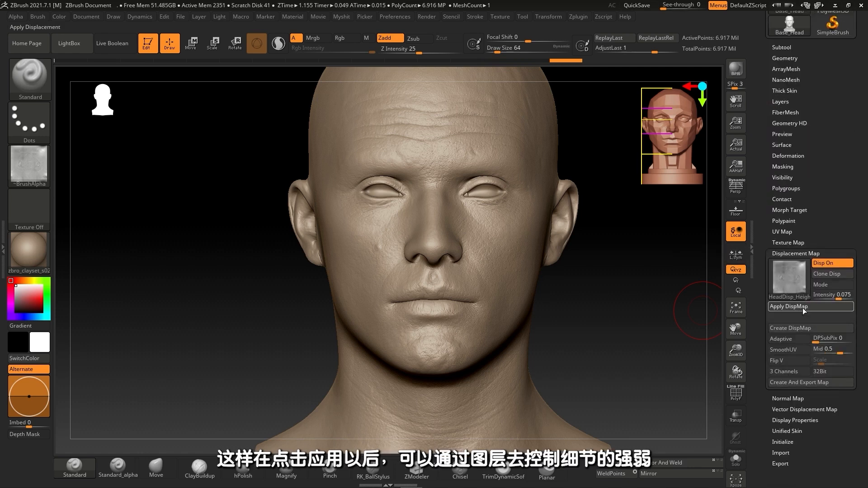
left_click_drag(572, 313, 533, 297)
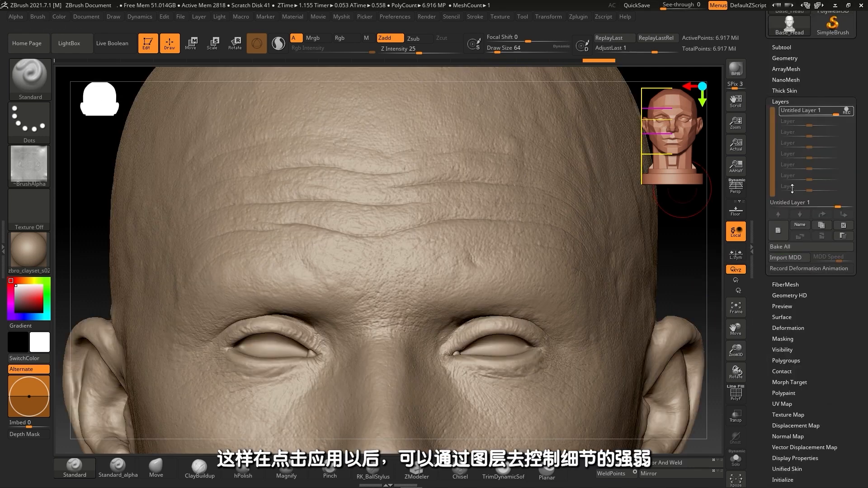
left_click(803, 111)
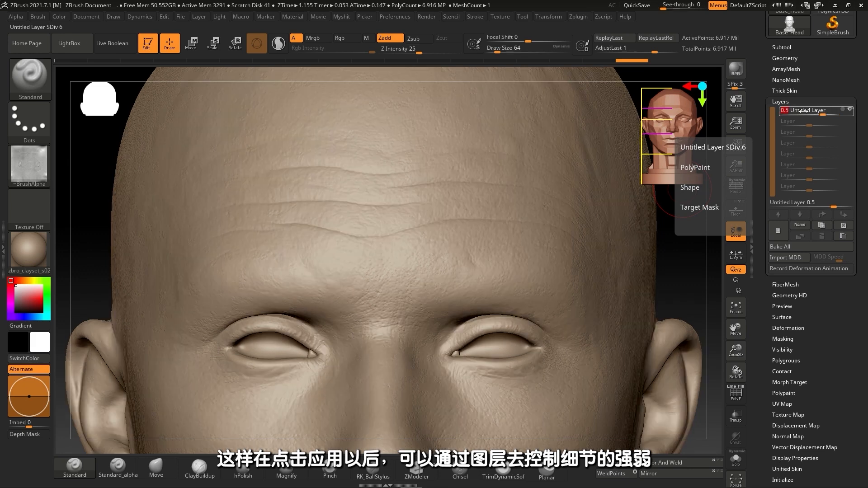
Select the Morph brush and brush away the added displacement detail around the inner corner of the eye.
key("b")
key("m")
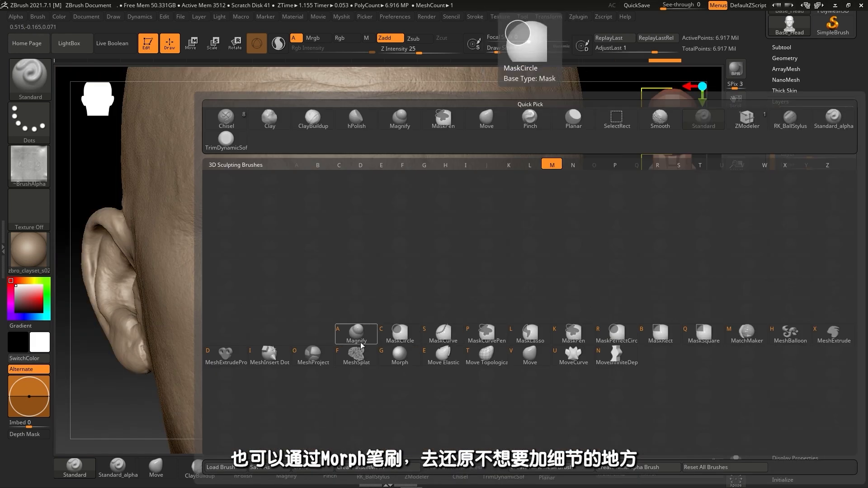
left_click(399, 355)
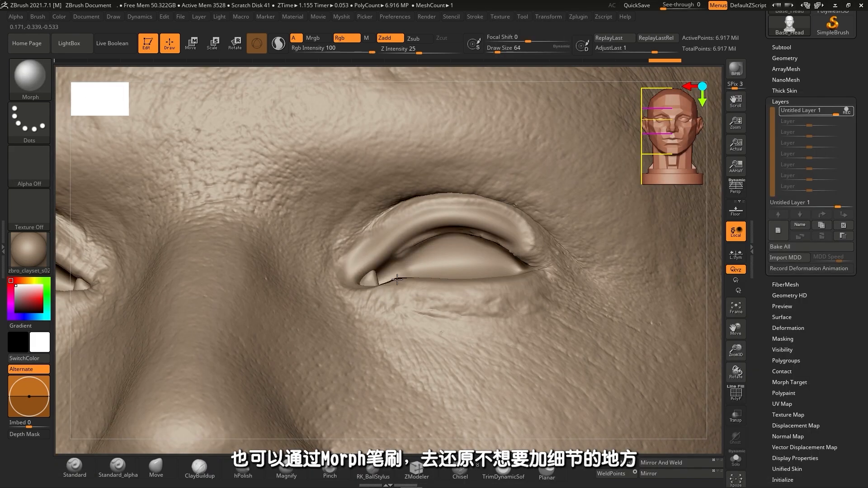
left_click_drag(387, 257, 424, 302)
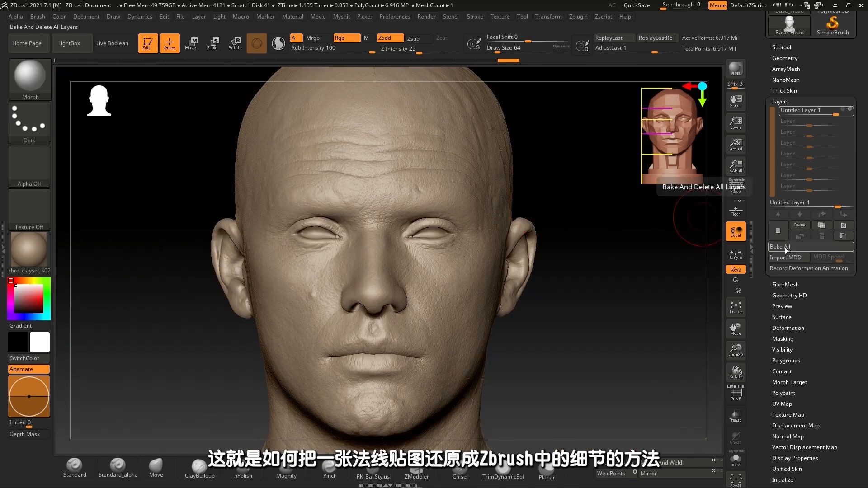
Examine the forehead, crown and back of the head for texture seam artifacts, and look over the face from the front.
left_click_drag(836, 297, 836, 254)
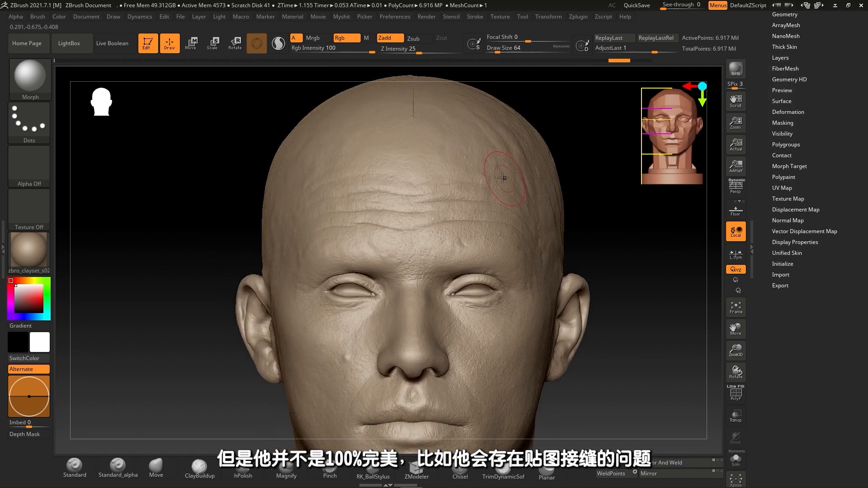
right_click_drag(503, 178, 456, 217)
right_click_drag(446, 322, 423, 267, "alt")
right_click_drag(377, 171, 444, 222, "alt")
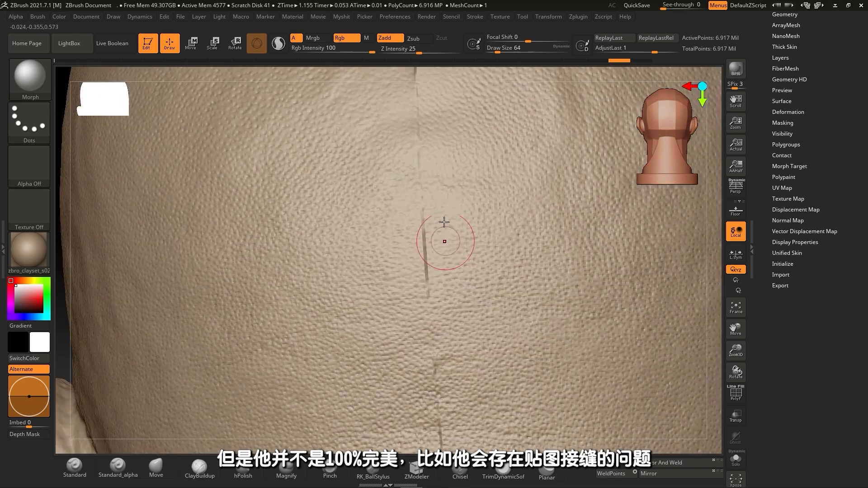
right_click_drag(484, 253, 316, 308, "ctrl")
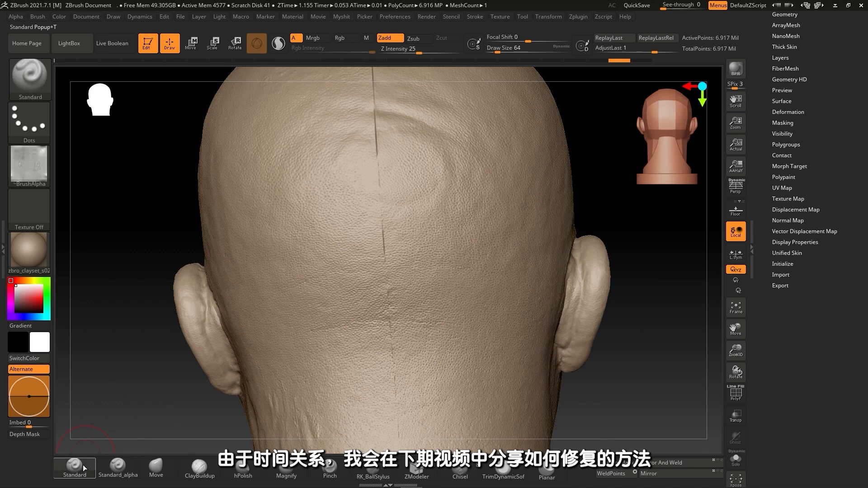
right_click_drag(362, 344, 345, 334, "ctrl")
right_click_drag(373, 286, 478, 288)
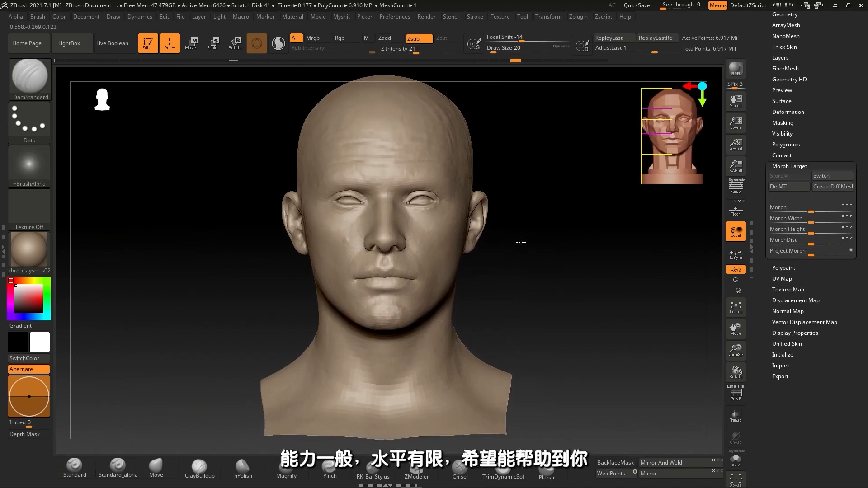
mouse_move(512, 247)
right_mouse_down()
mouse_move(566, 254)
mouse_move(520, 258)
mouse_move(516, 242)
mouse_move(537, 232)
mouse_move(550, 293)
right_mouse_up()
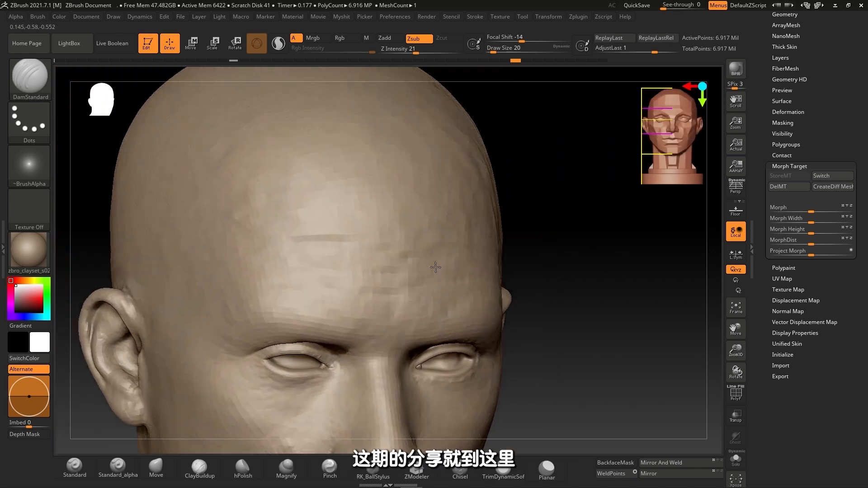